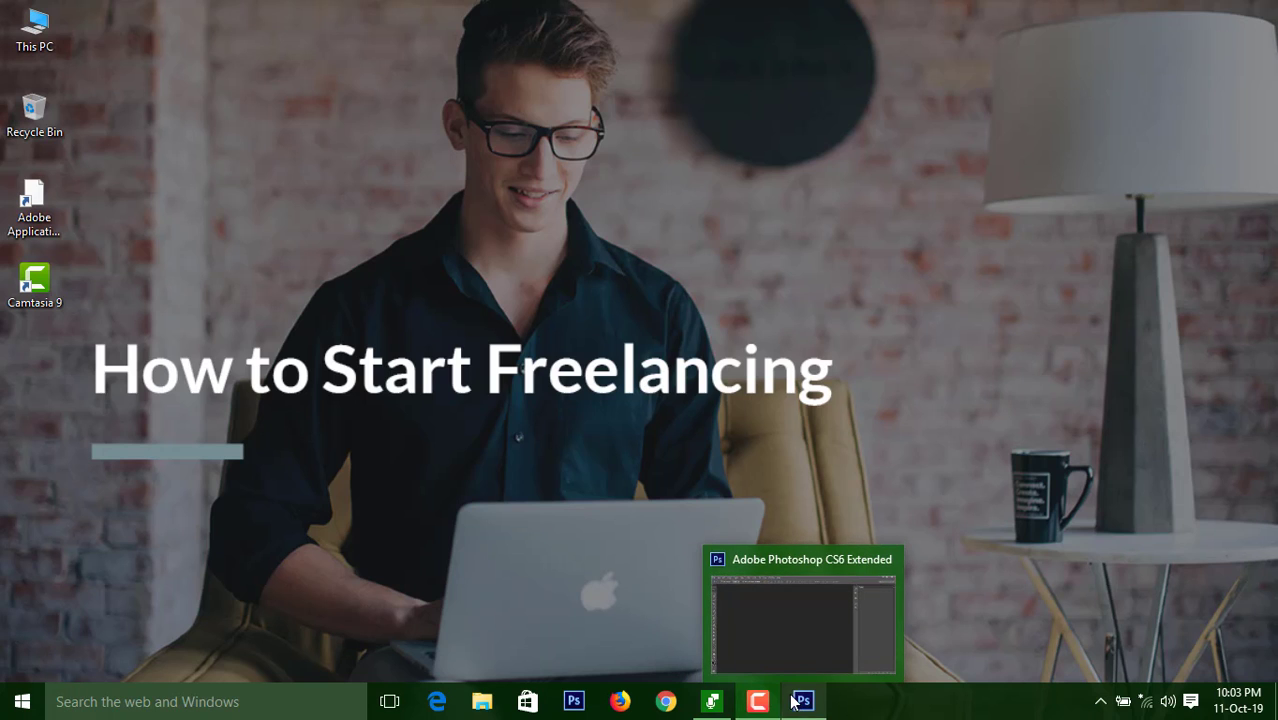
Step: Restore the running Photoshop CS6 window from the Windows taskbar
left_click(803, 703)
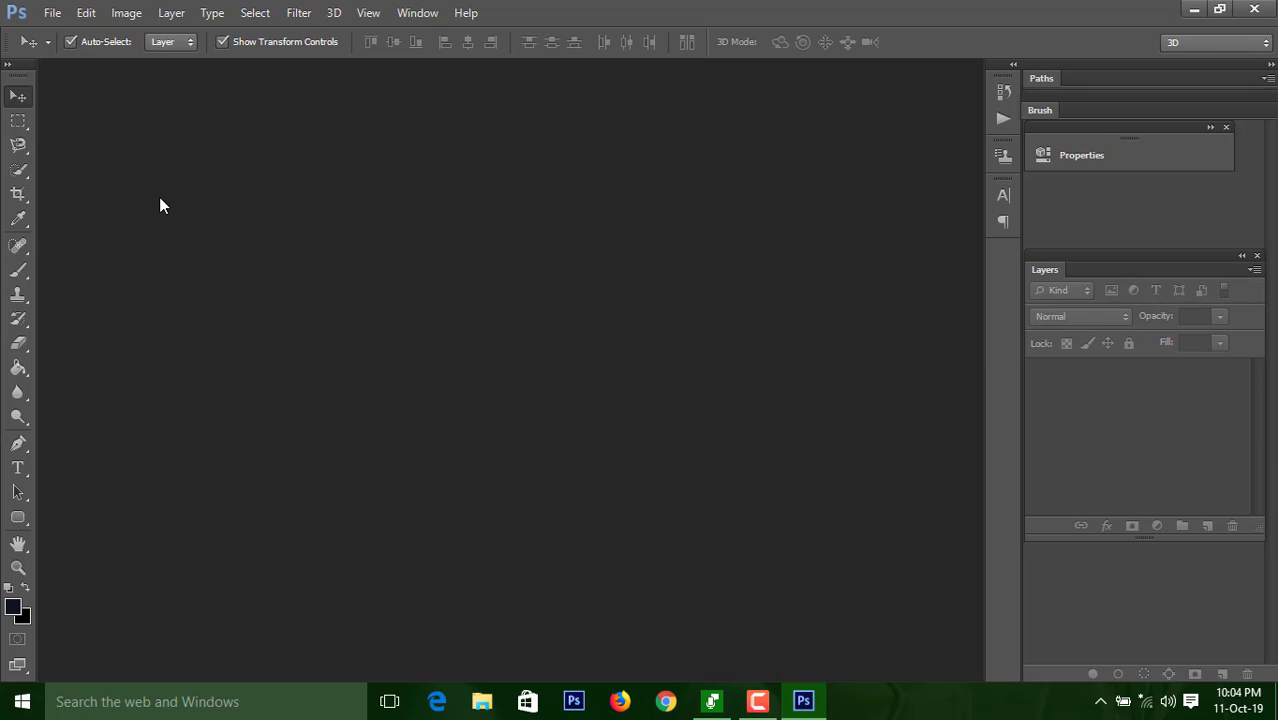
Step: Open the teal-dress photo 46bfa67b6767468cbd7534443ed73bec.jpg from the Fashion folder
left_click(52, 13)
left_click(60, 48)
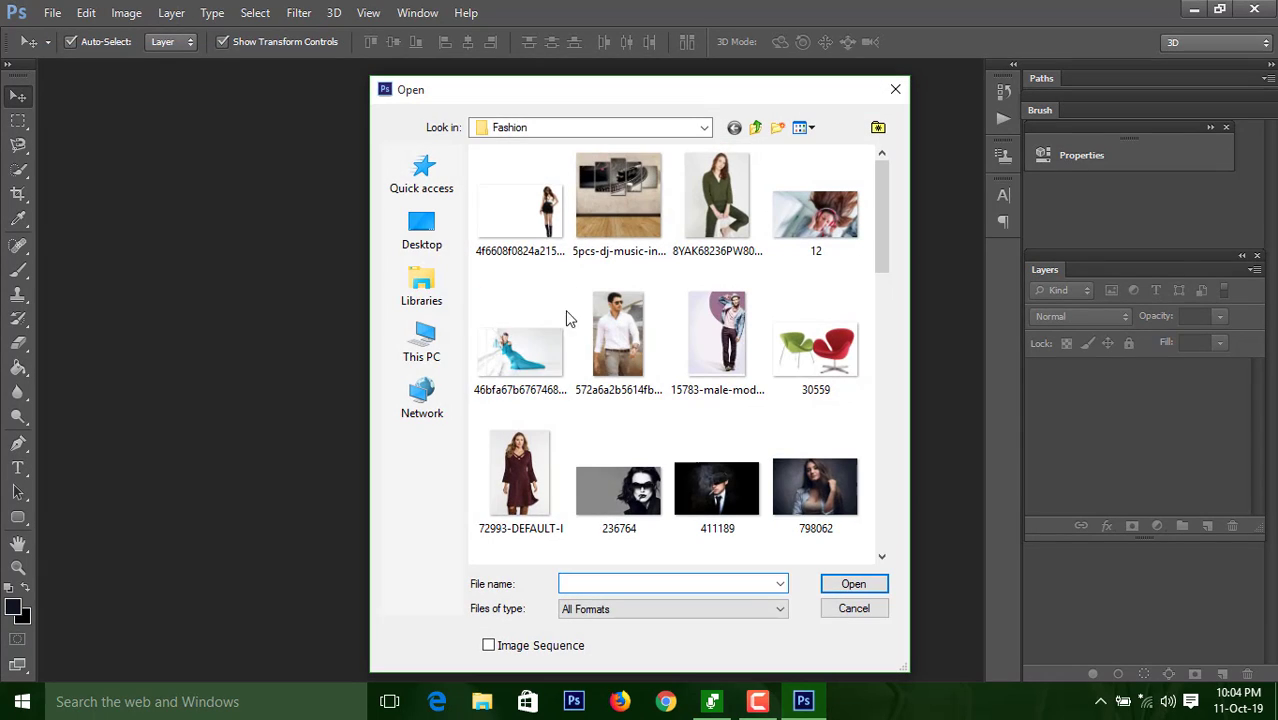
scroll(680, 395, "down", 5)
scroll(690, 390, "up", 3)
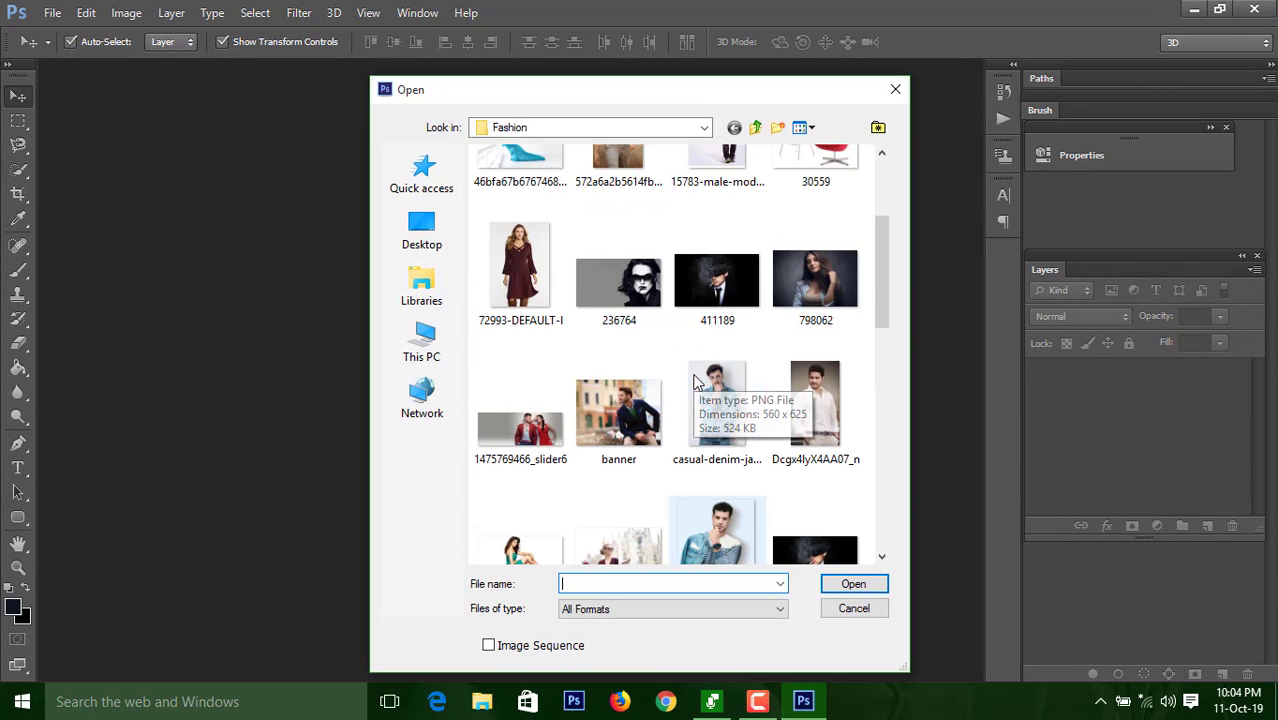
scroll(565, 294, "up", 2)
left_click(530, 360)
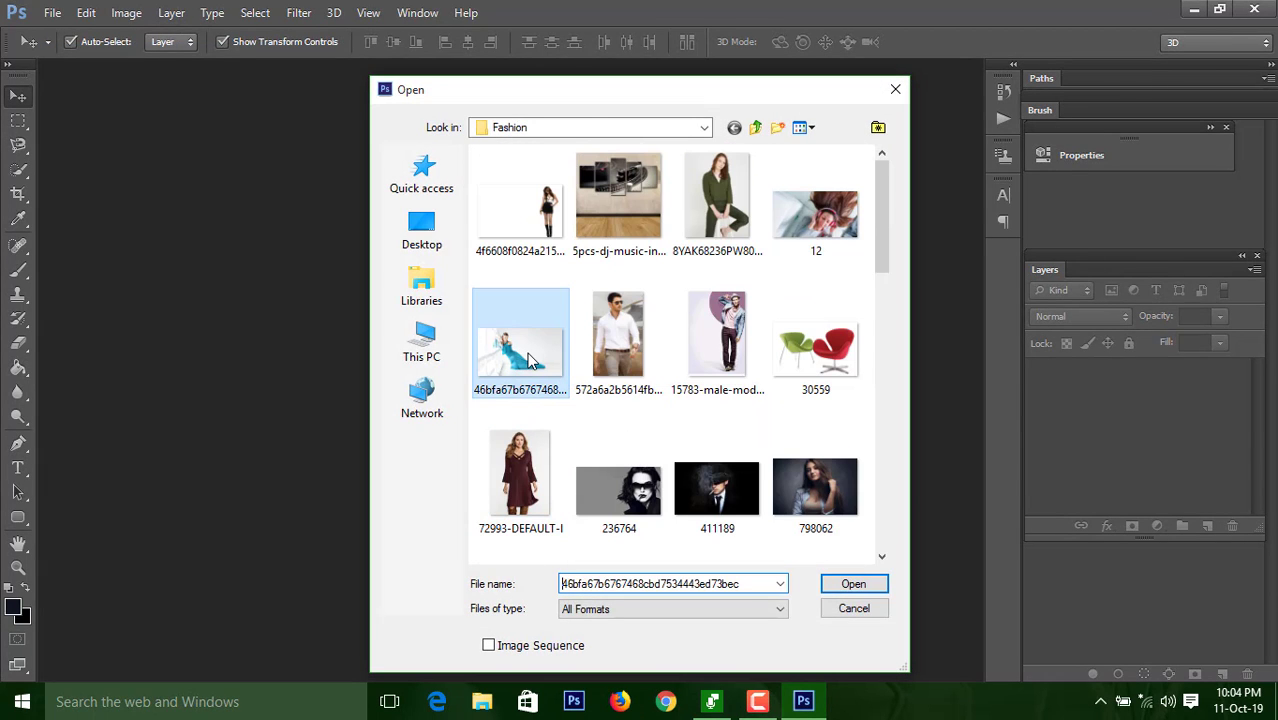
left_click(851, 583)
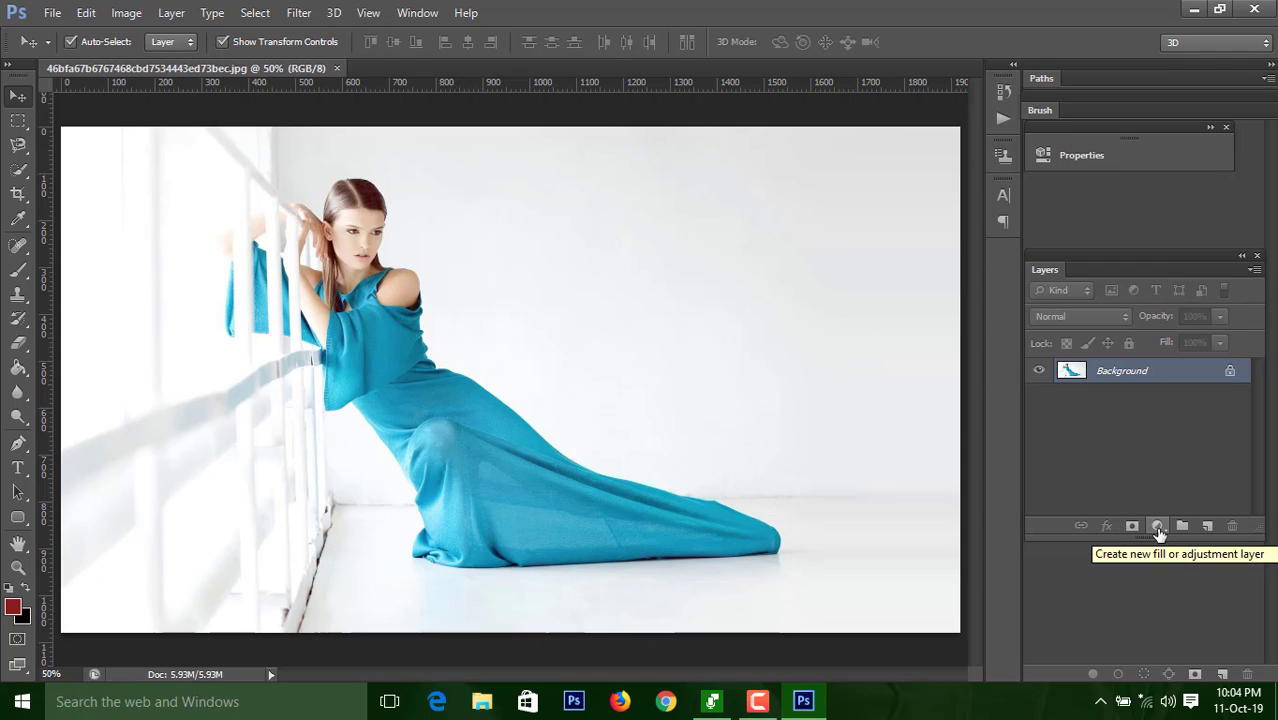
Step: Add a Hue/Saturation adjustment layer and pick its targeted adjustment tool for sampling the image
left_click(1158, 530)
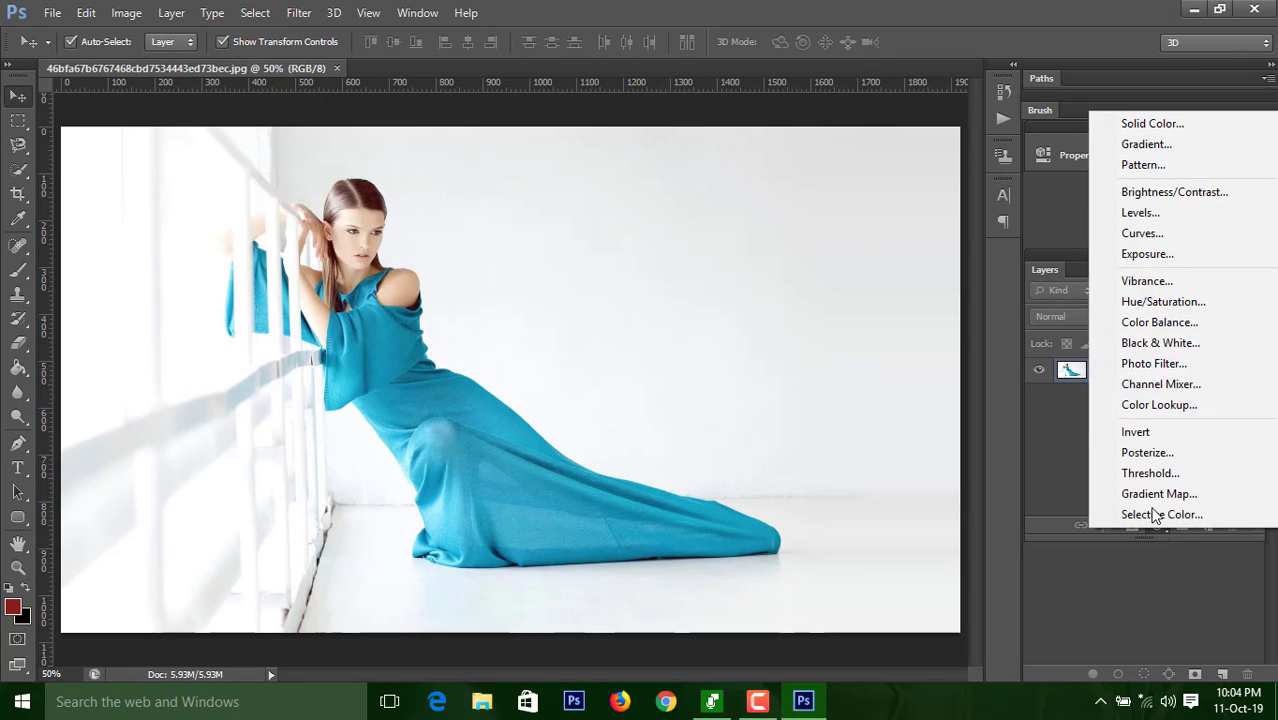
left_click(1152, 305)
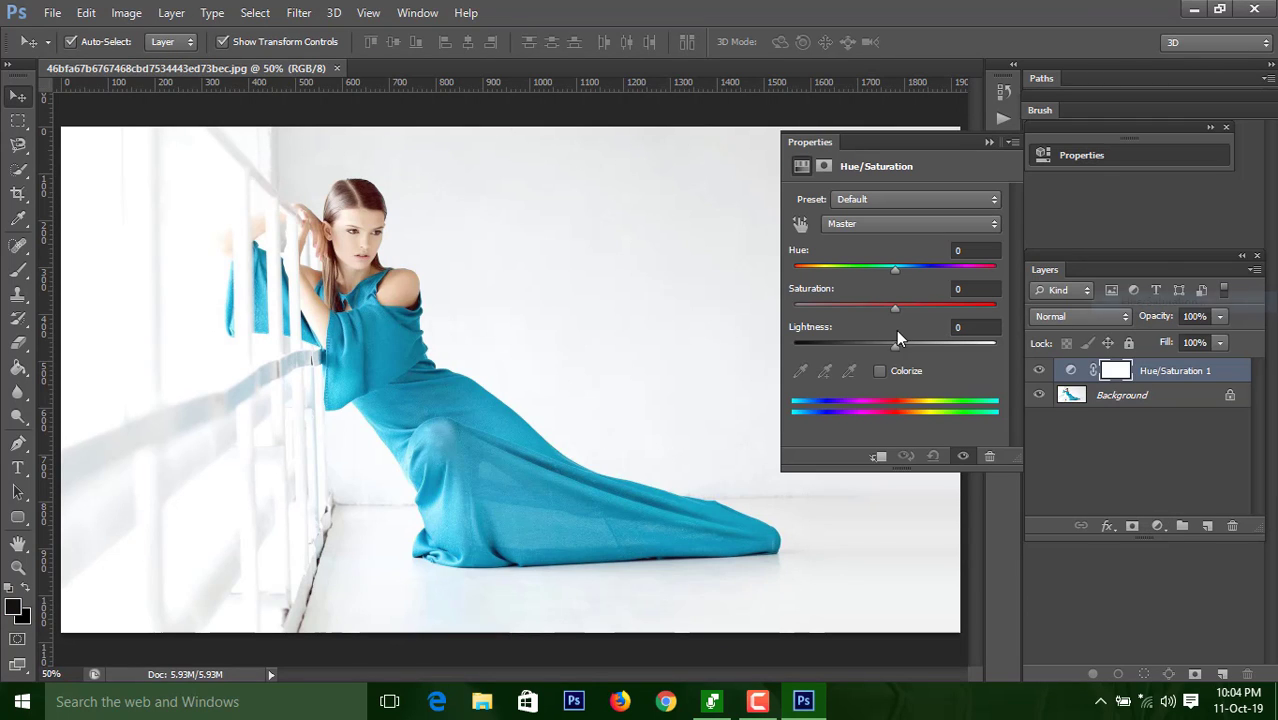
left_click(800, 226)
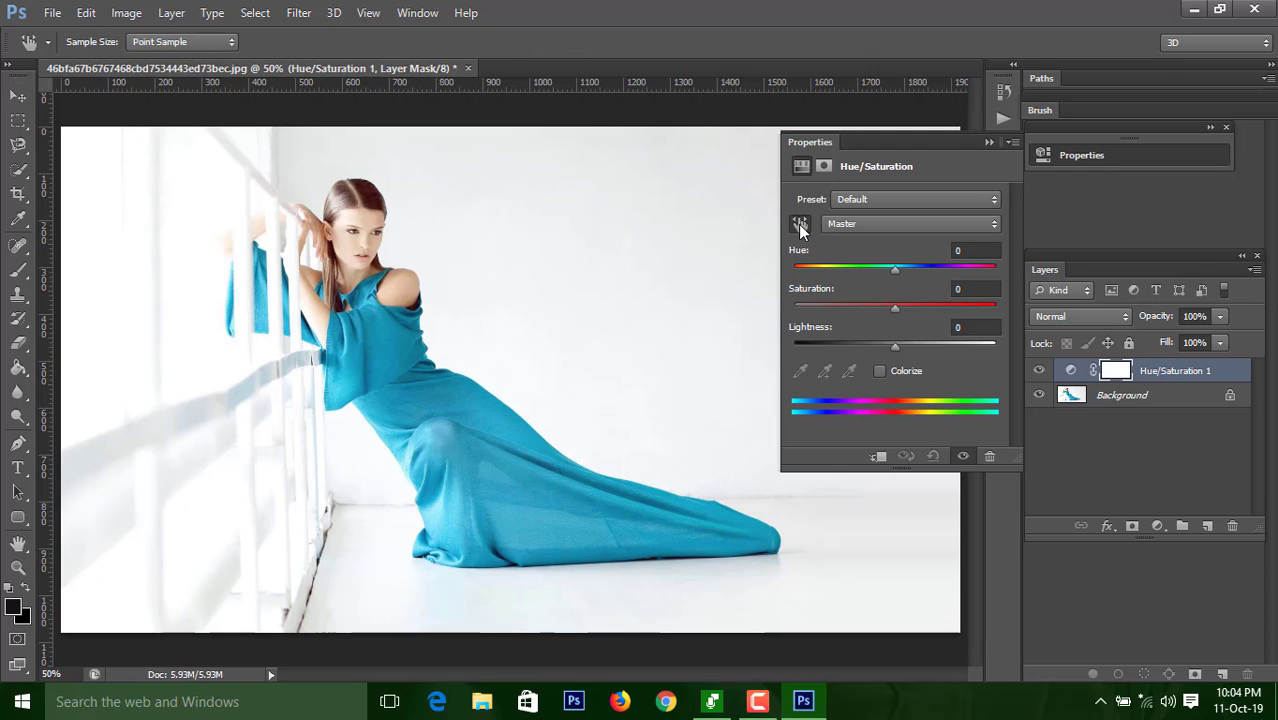
Step: Sample the dress to target Cyans, then set Hue +39 and Saturation -23 for royal blue
left_click(456, 402)
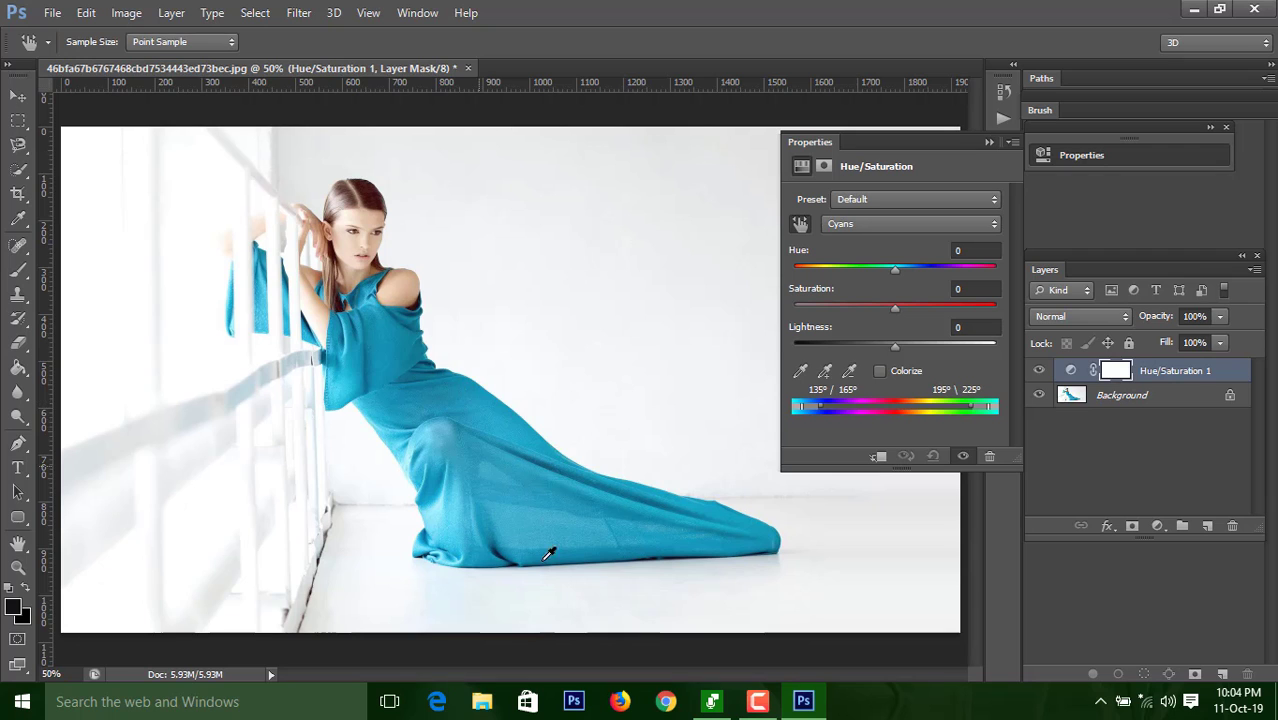
mouse_move(893, 305)
left_mouse_down()
mouse_move(987, 311)
mouse_move(797, 336)
mouse_move(904, 320)
left_mouse_up()
left_click_drag(896, 268, 993, 266)
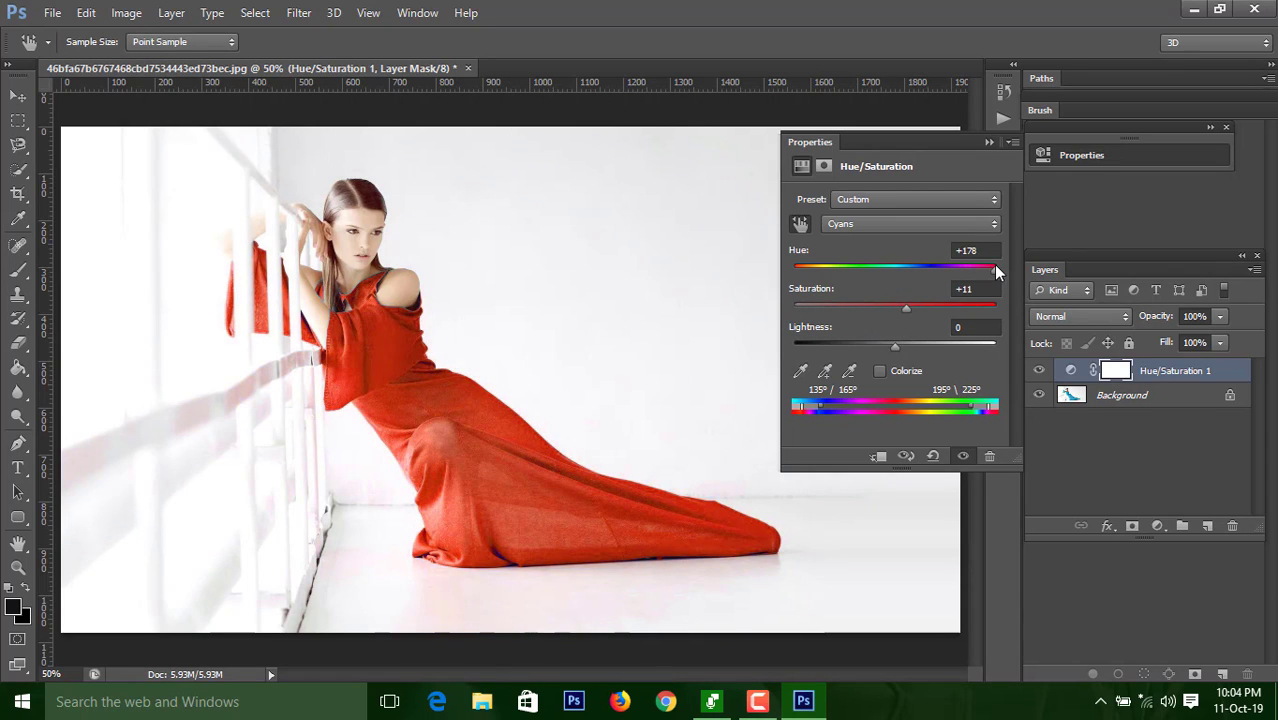
mouse_move(904, 307)
left_mouse_down()
mouse_move(792, 320)
mouse_move(899, 308)
left_mouse_up()
mouse_move(987, 270)
left_mouse_down()
mouse_move(787, 272)
mouse_move(933, 271)
left_mouse_up()
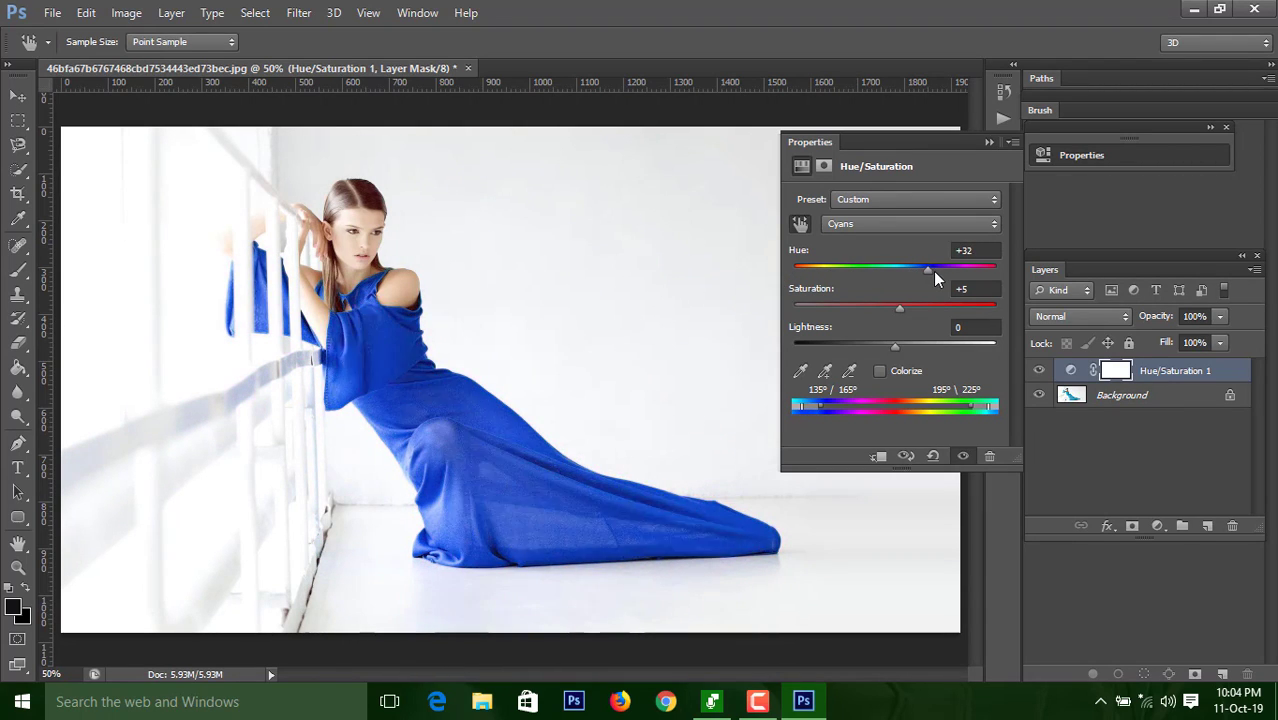
left_click_drag(893, 310, 870, 314)
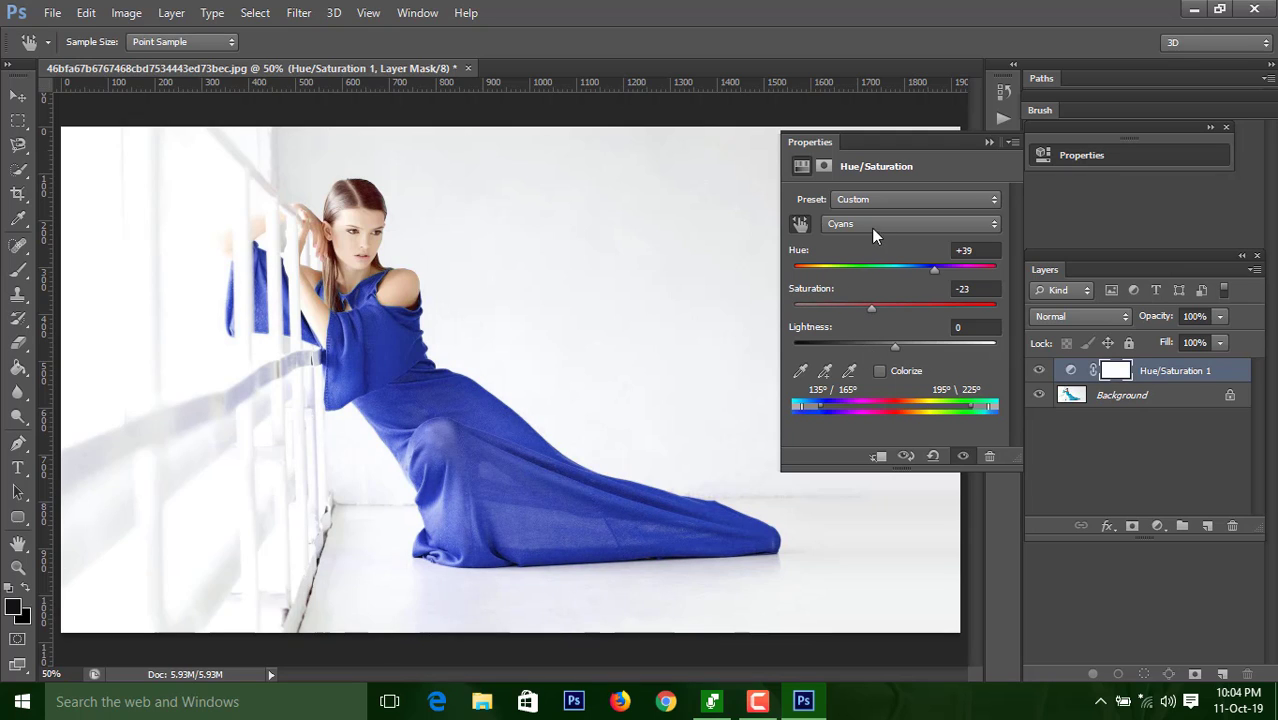
Step: Build the layer mask from a Color Range sample of the dress at Fuzziness about 76
left_click(822, 166)
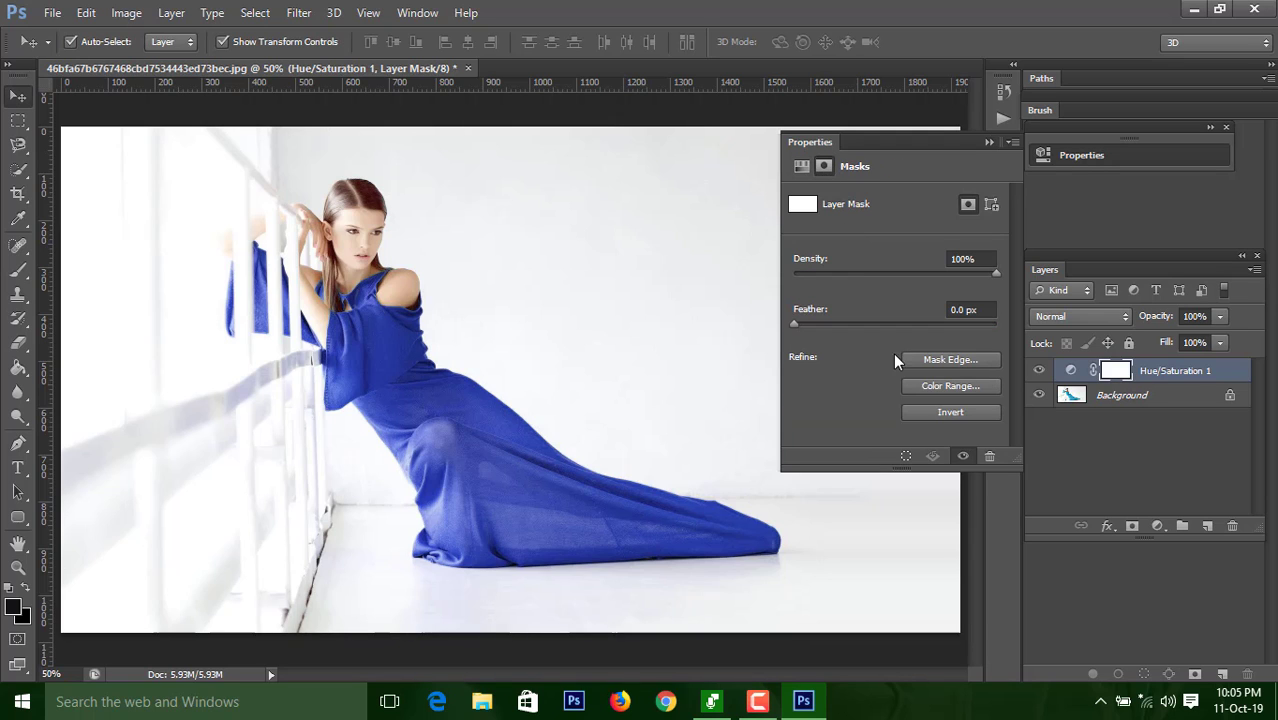
left_click(947, 388)
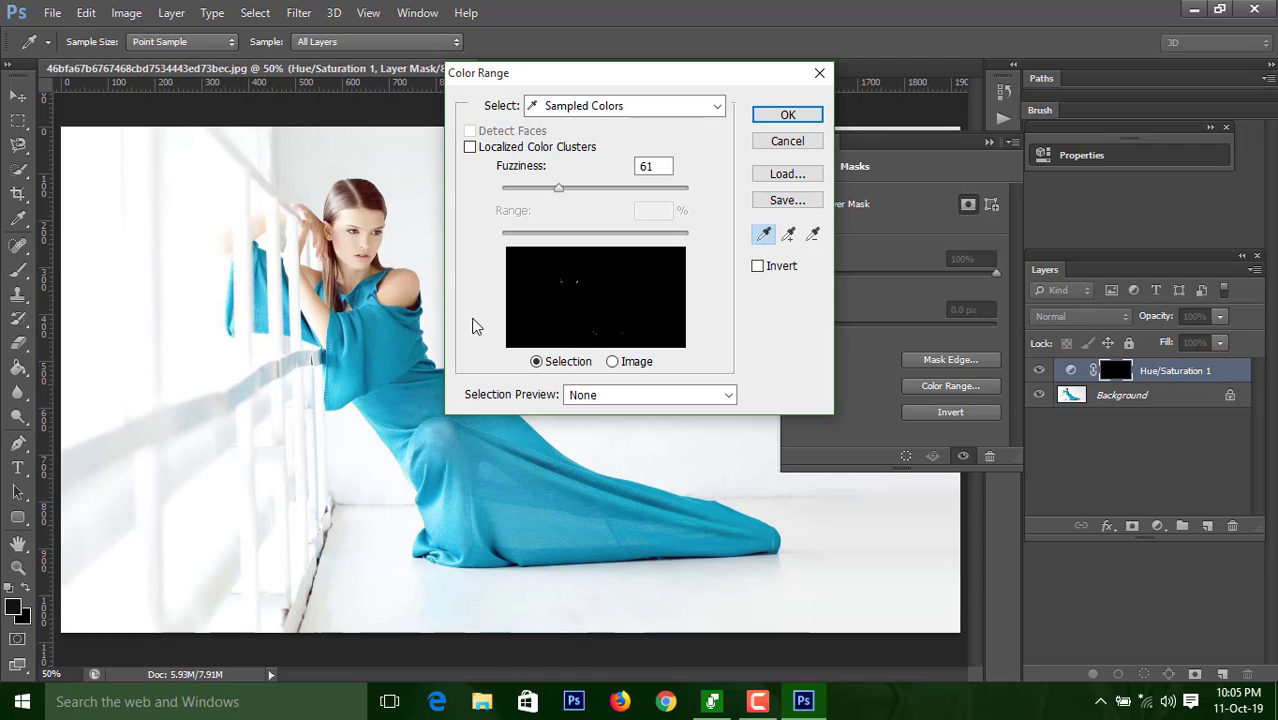
left_click(398, 349)
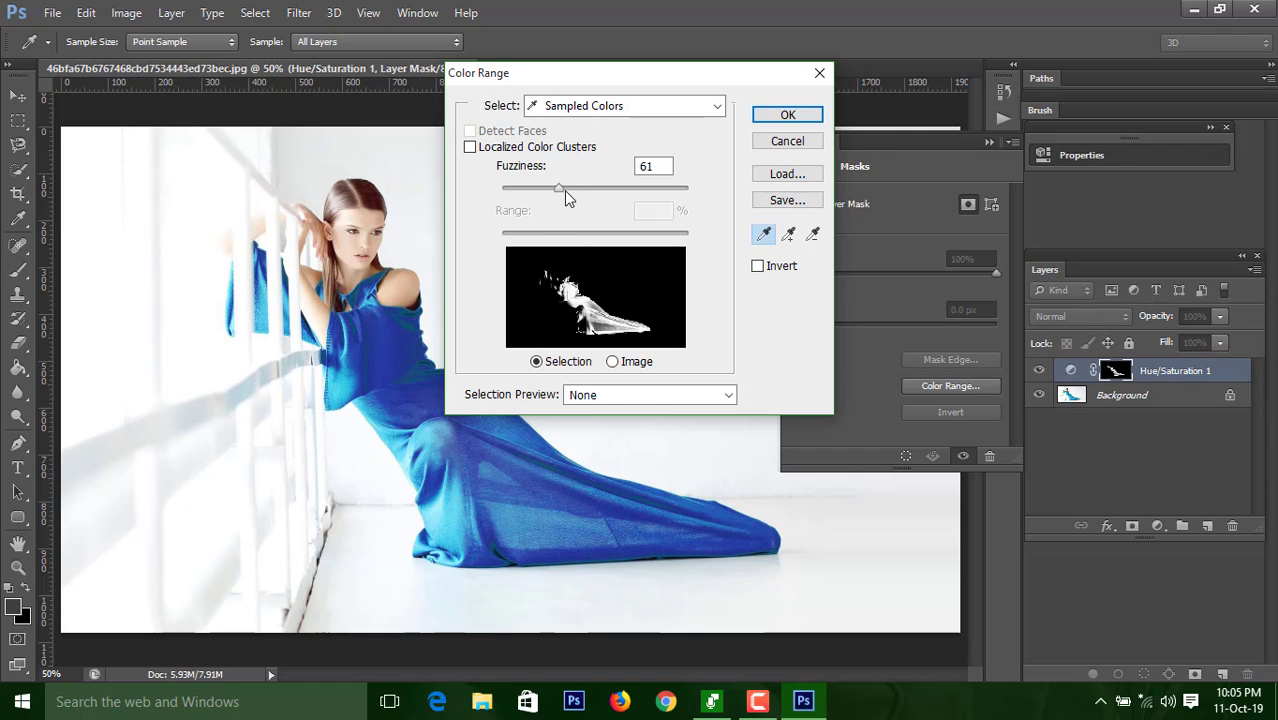
left_click_drag(557, 188, 575, 188)
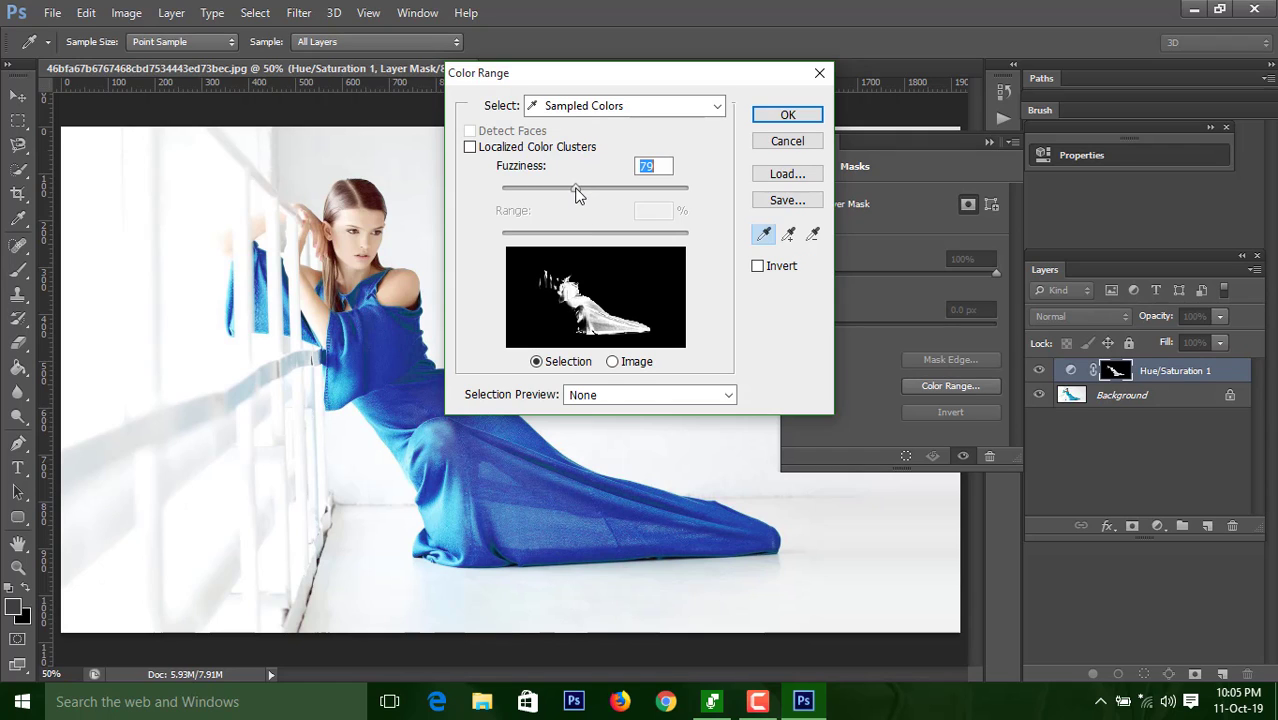
left_click(780, 115)
Step: Set the Master values to Hue +3, Saturation +34 and Lightness +7
left_click(806, 167)
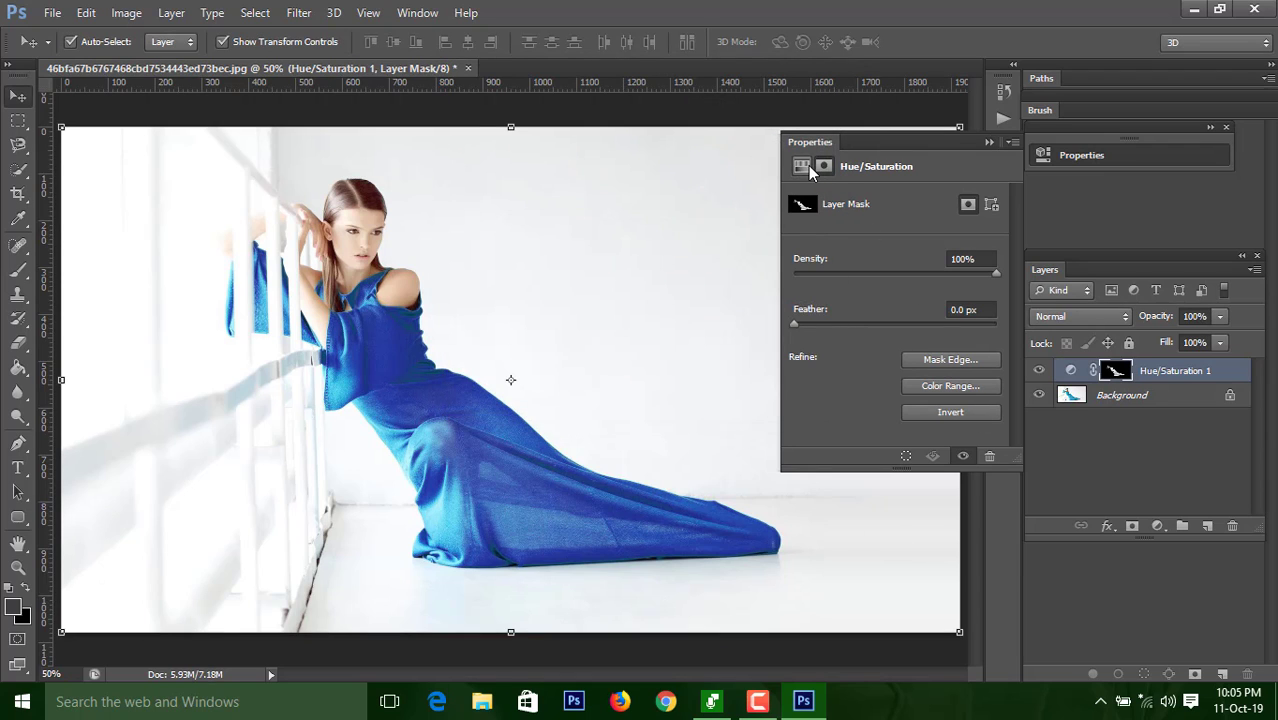
left_click(808, 167)
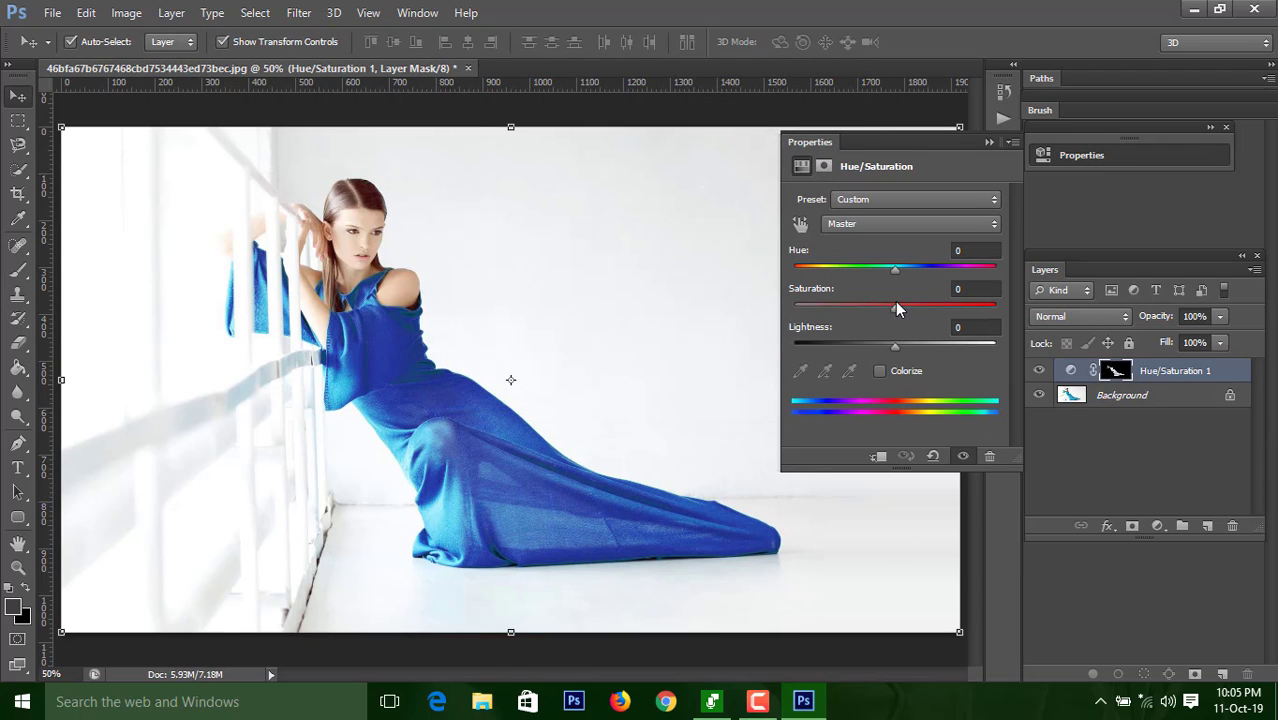
left_click_drag(895, 268, 991, 268)
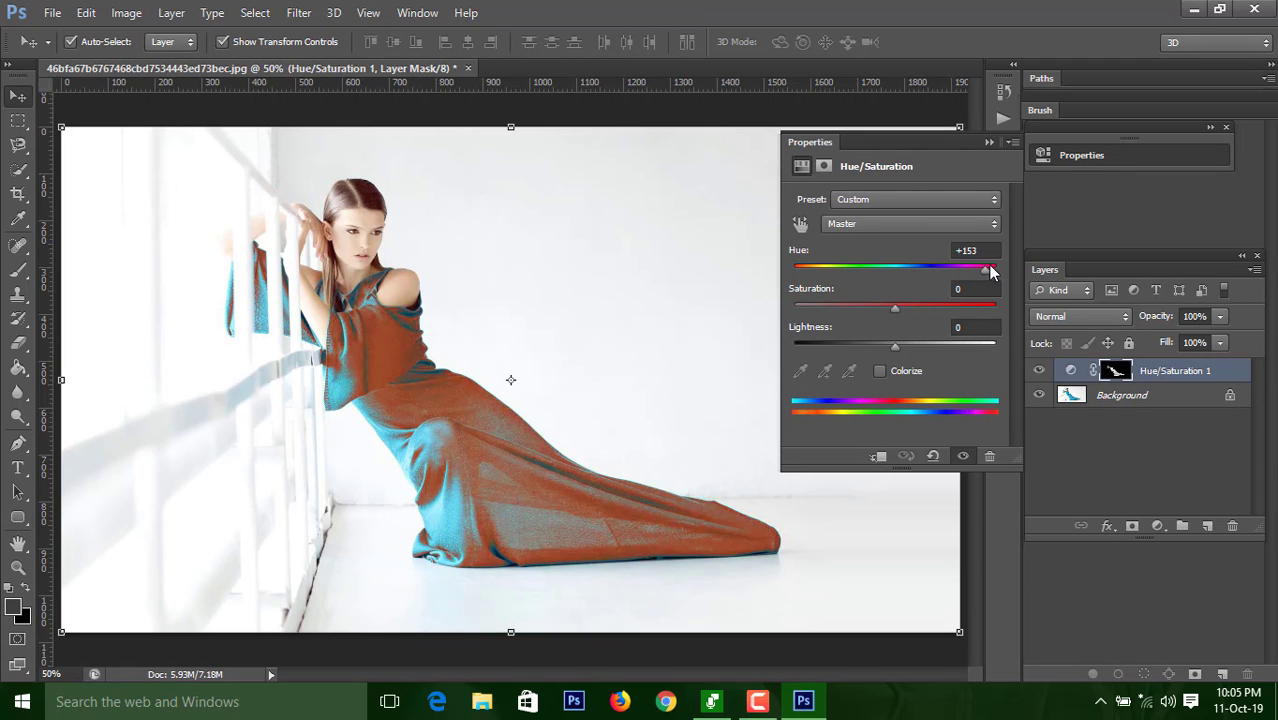
left_click_drag(895, 308, 930, 308)
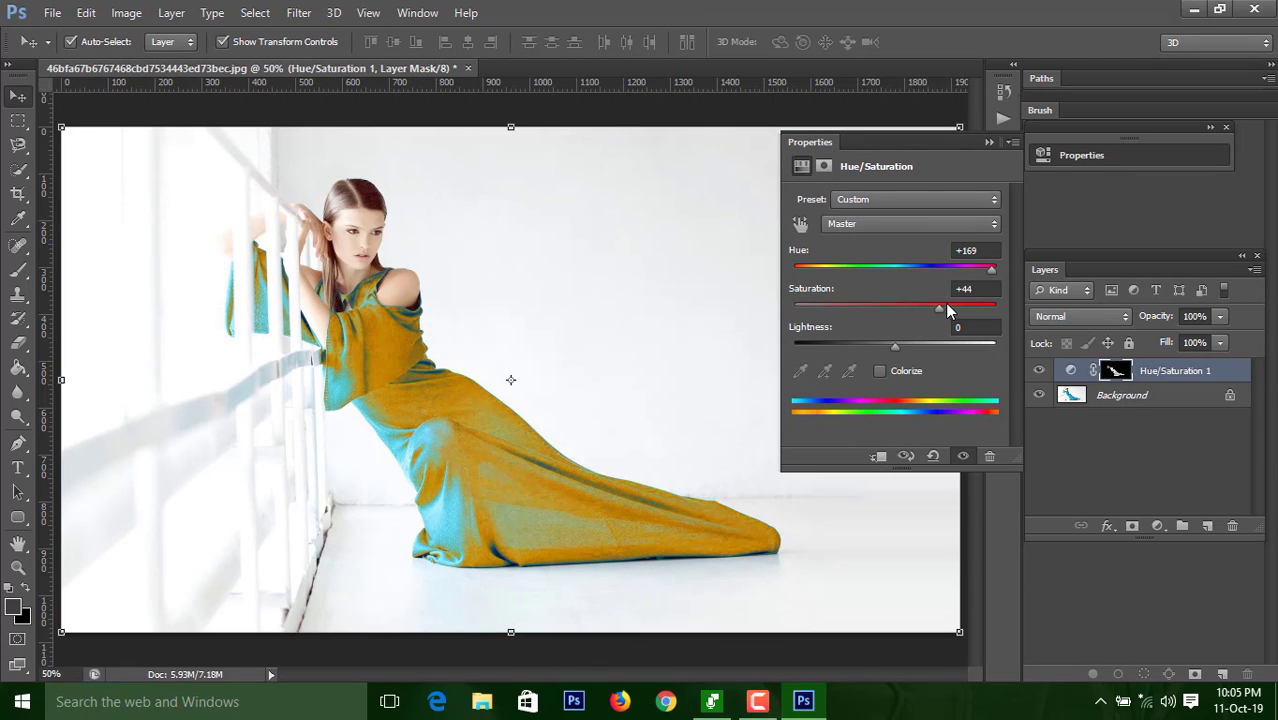
left_click_drag(992, 269, 898, 270)
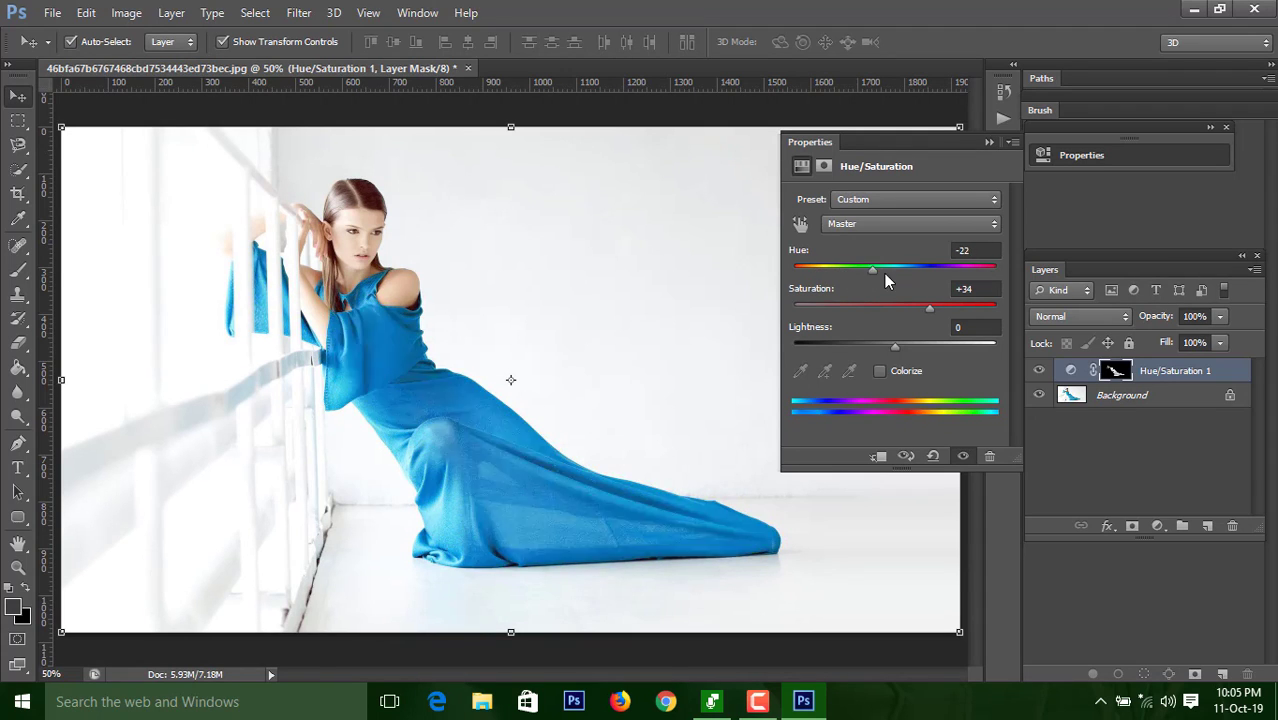
mouse_move(892, 346)
left_mouse_down()
mouse_move(849, 349)
mouse_move(901, 346)
left_mouse_up()
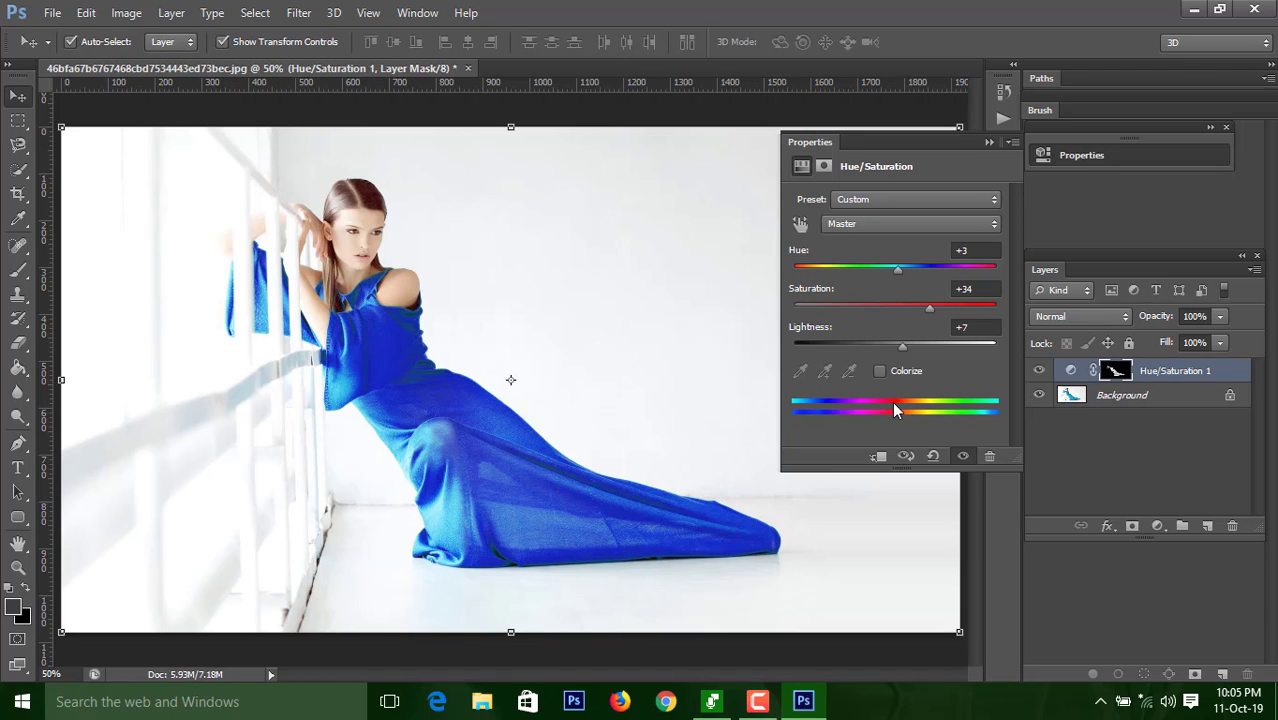
left_click(760, 703)
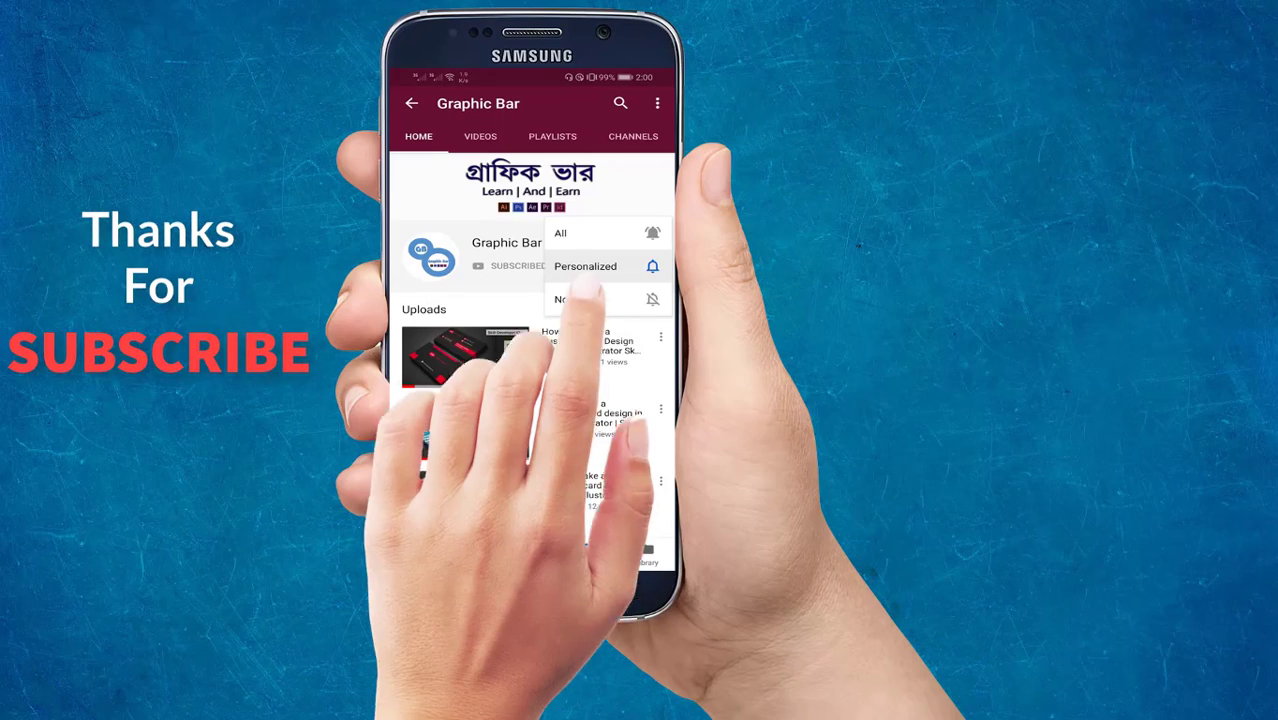